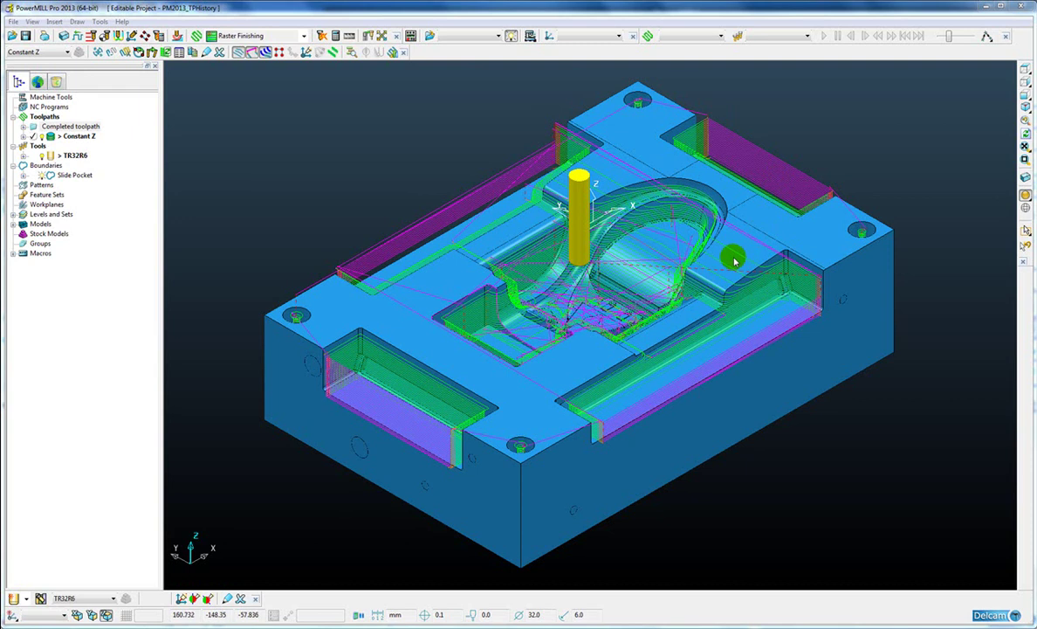
# In top-down wireframe view, select the toolpath links around all four corner holes.
pyautogui.click(1026, 69)
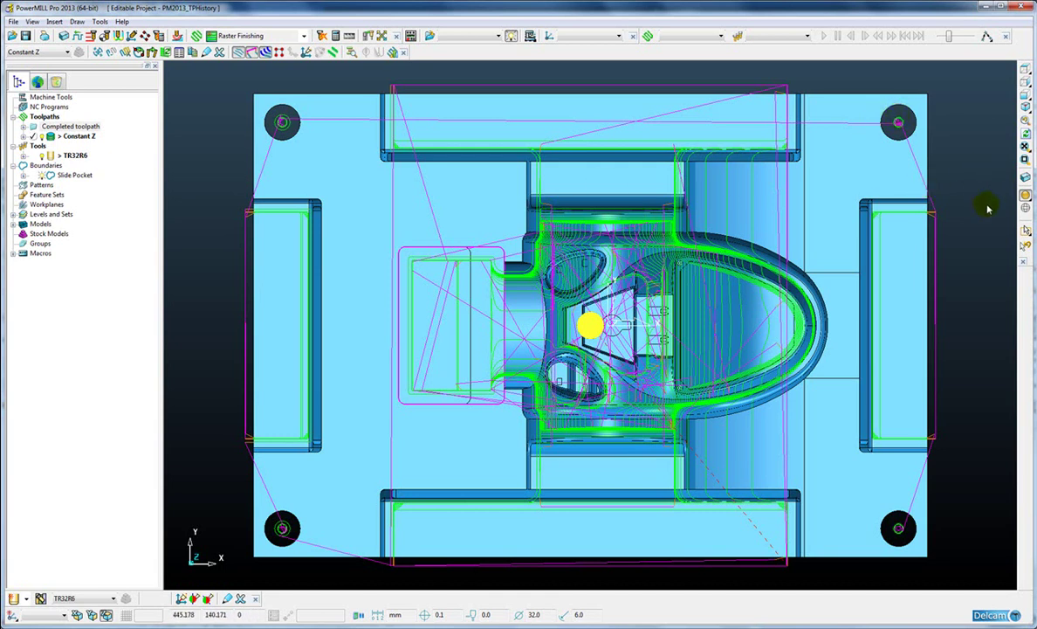
pyautogui.click(1027, 199)
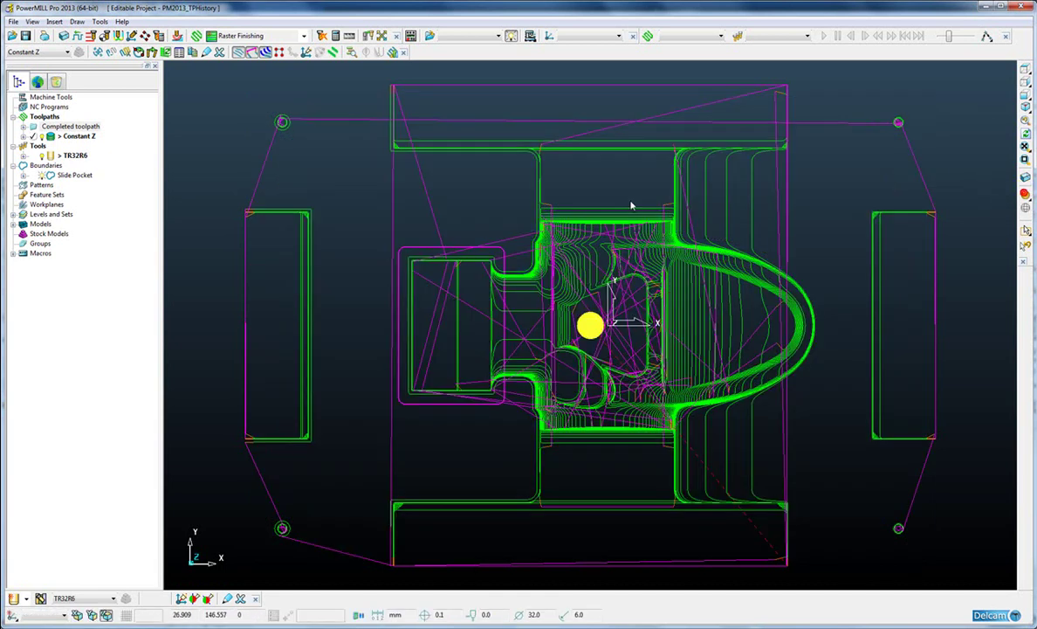
pyautogui.click(318, 171)
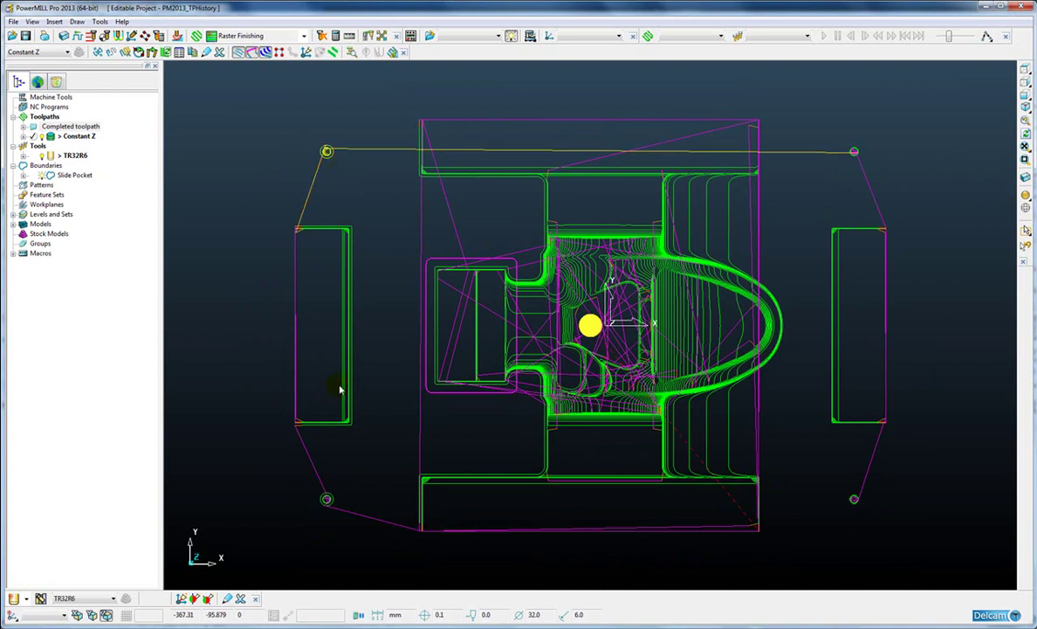
pyautogui.keyDown('shift'); pyautogui.moveTo(300, 499); pyautogui.dragTo(319, 480); pyautogui.keyUp('shift')
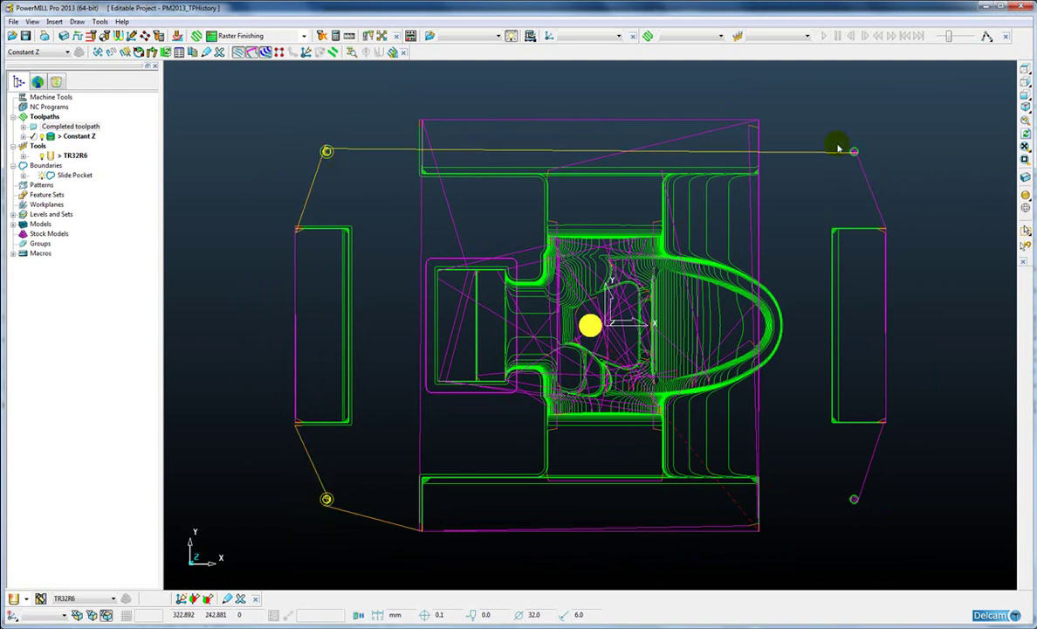
pyautogui.moveTo(836, 131); pyautogui.dragTo(873, 172)
pyautogui.keyDown('shift'); pyautogui.moveTo(838, 481); pyautogui.dragTo(866, 518); pyautogui.keyUp('shift')
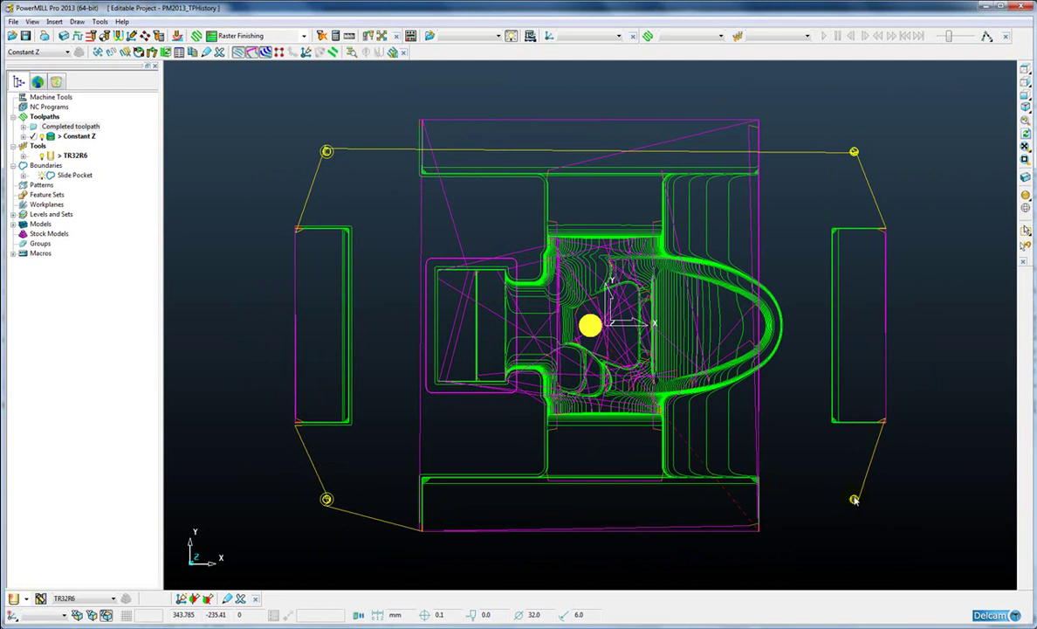
# Delete the selected corner segments from the Constant Z toolpath.
pyautogui.rightClick(854, 499)
pyautogui.moveTo(875, 447)
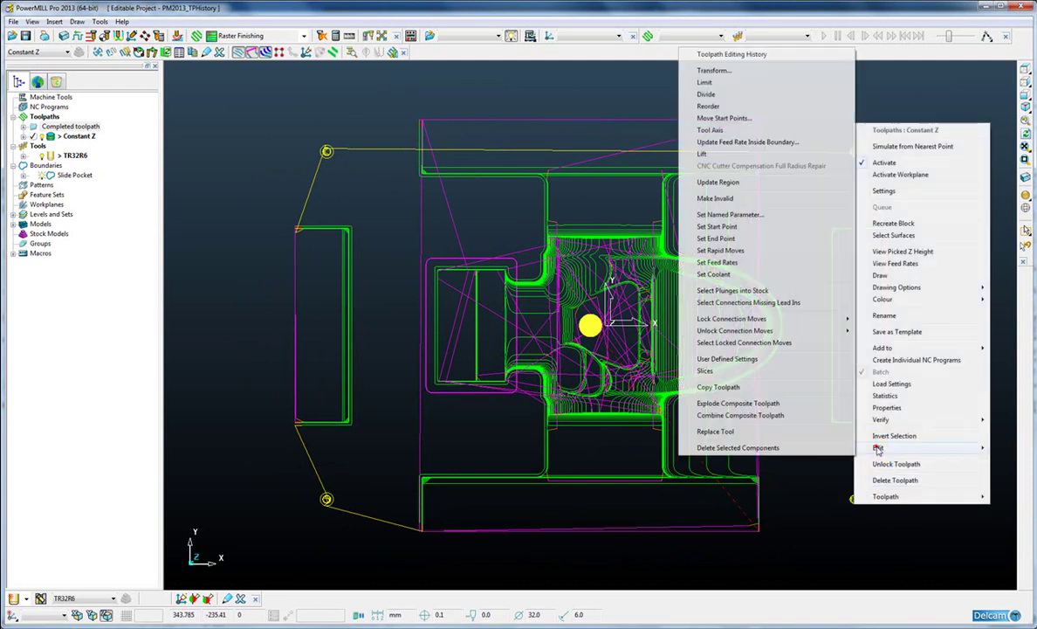
pyautogui.click(736, 448)
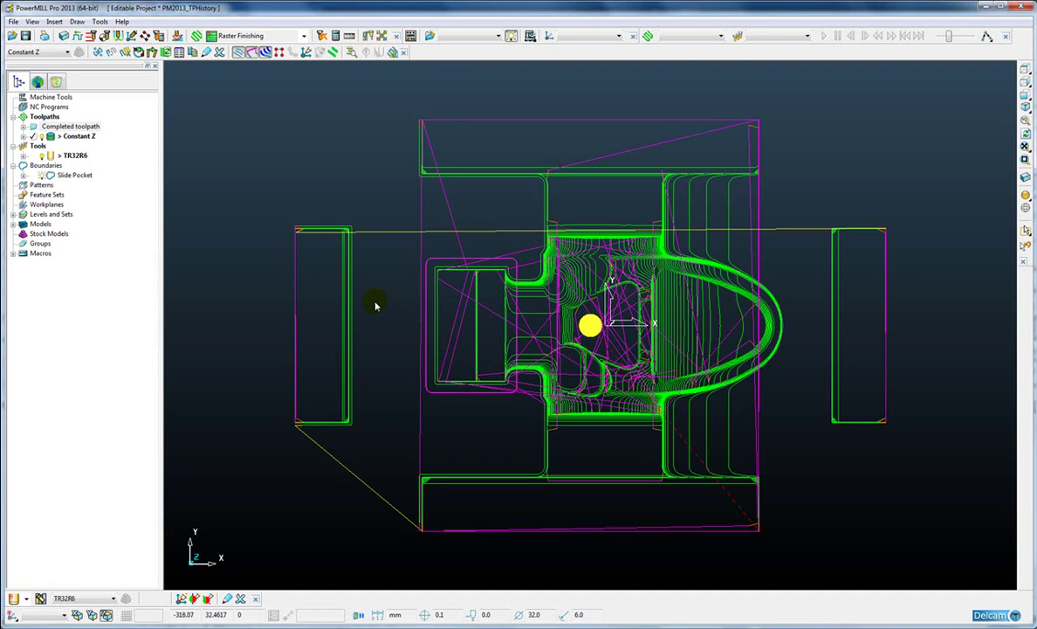
# Shade the model again and set up a Plane limit on Constant Z.
pyautogui.click(1026, 194)
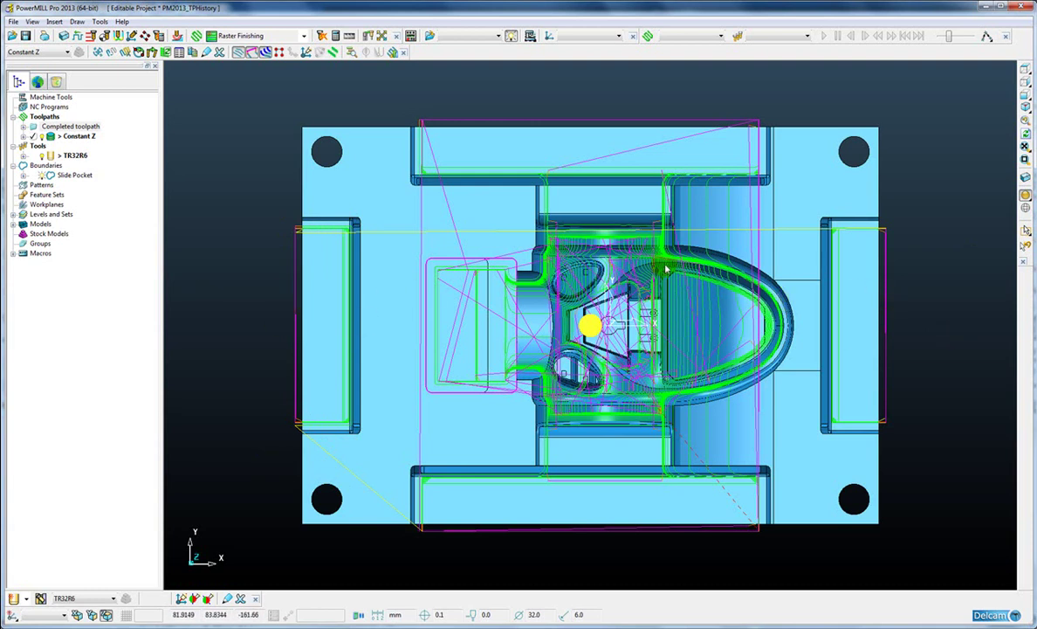
pyautogui.click(81, 137)
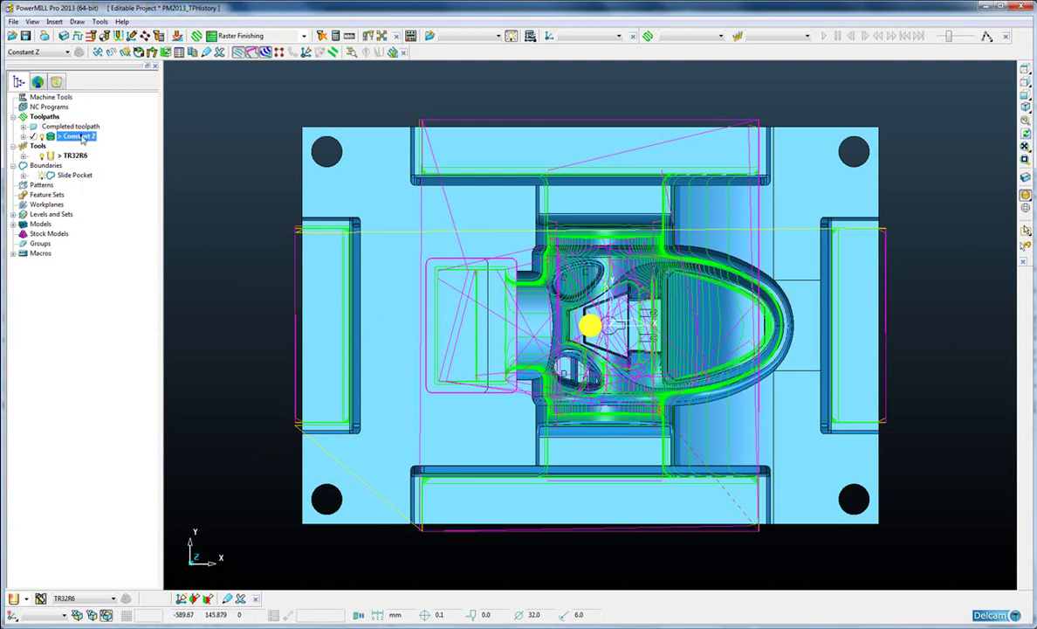
pyautogui.rightClick(81, 137)
pyautogui.moveTo(147, 465)
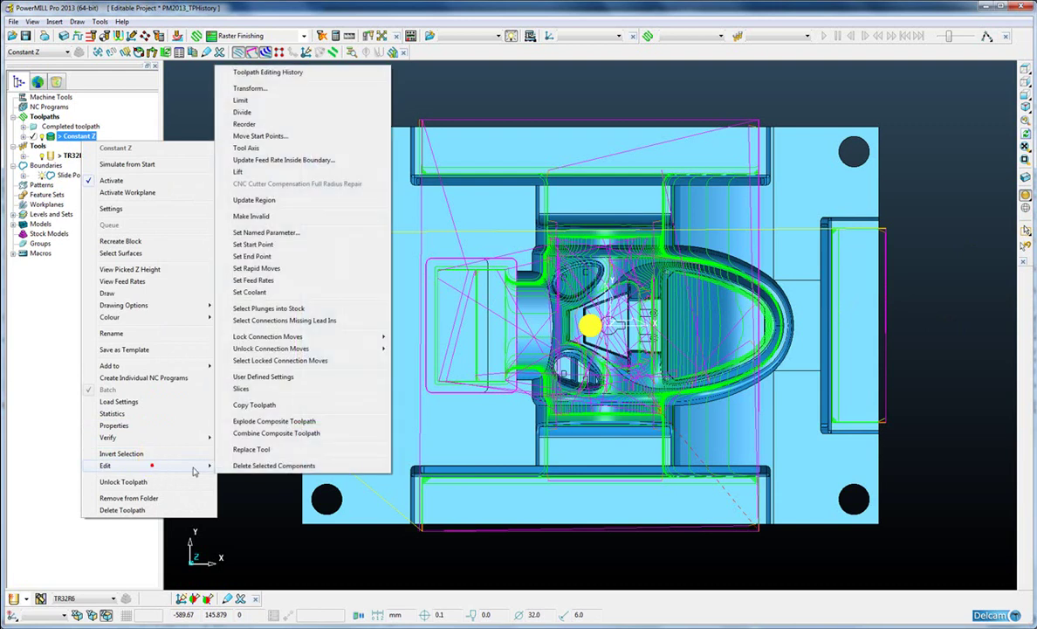
pyautogui.click(249, 99)
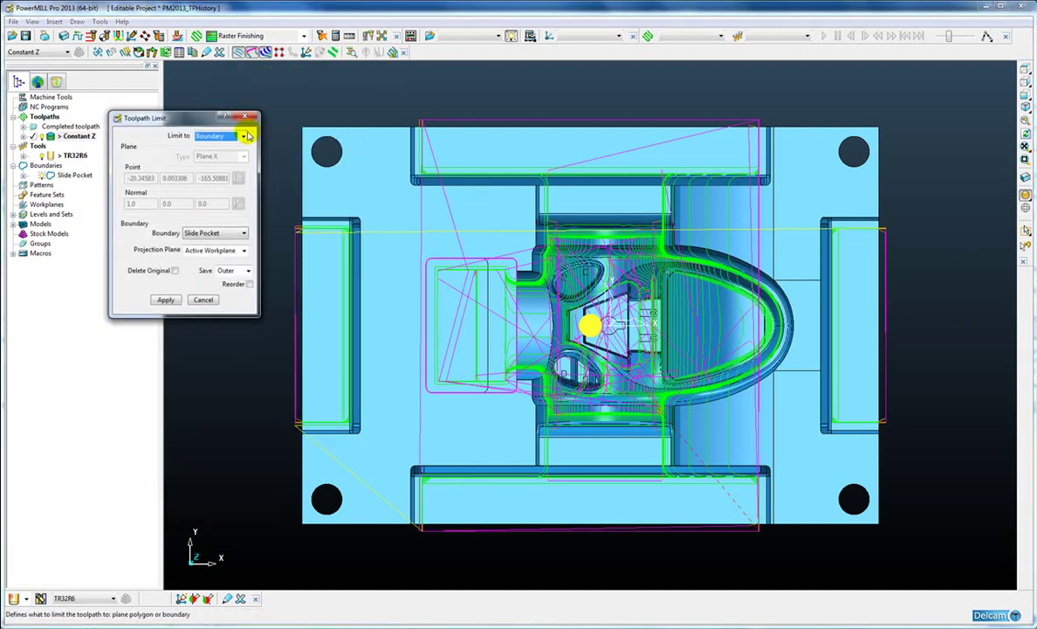
pyautogui.click(247, 135)
pyautogui.click(210, 147)
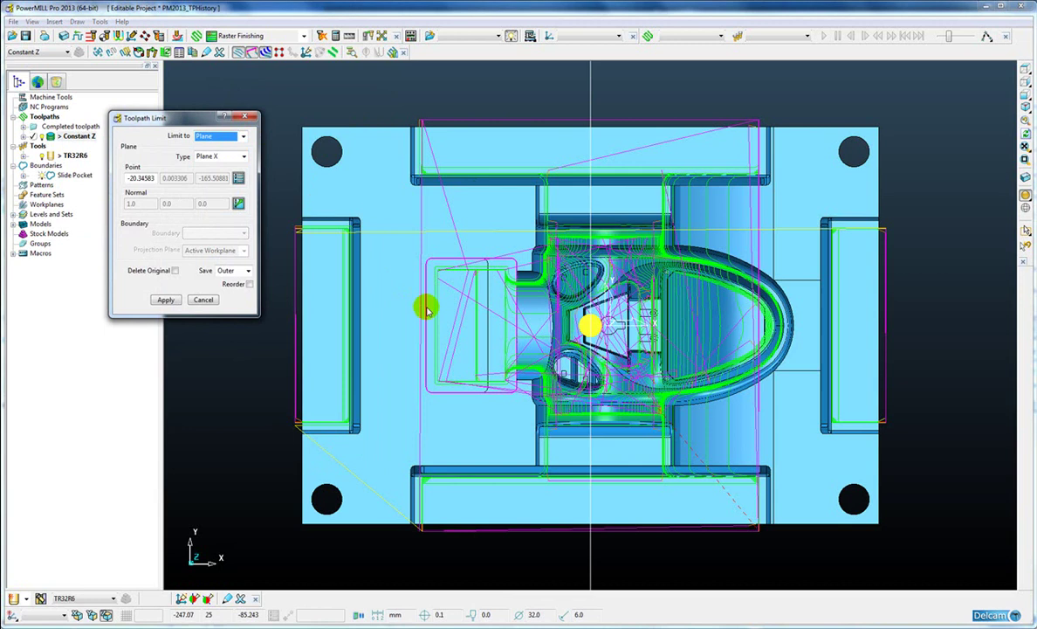
# Trim at the plate's left end (X −288.97), keeping the outer side, creating Constant Z_1.
pyautogui.click(395, 301)
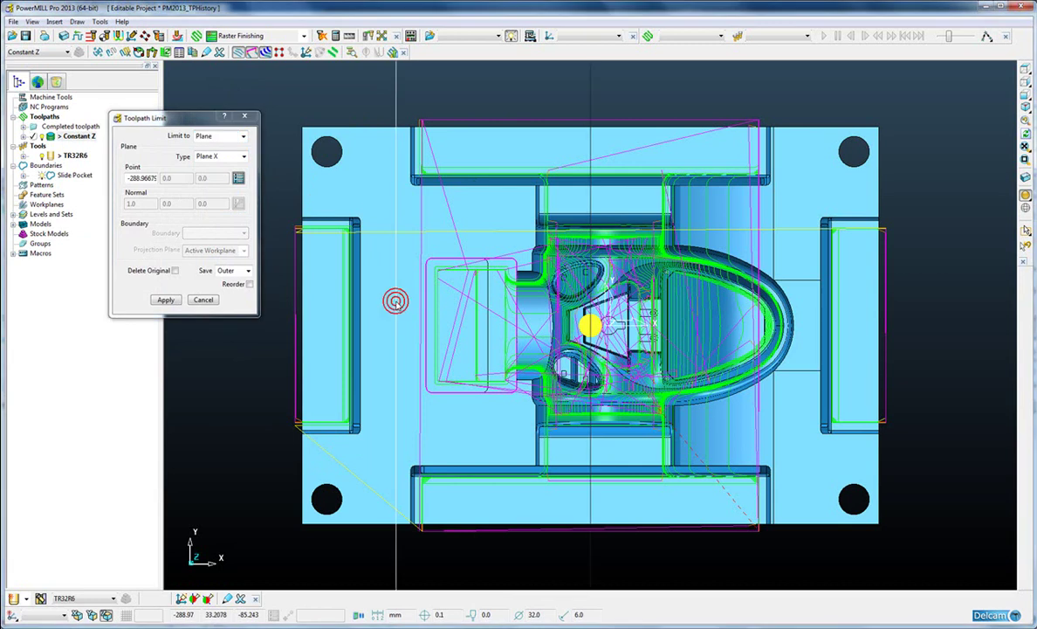
pyautogui.scroll(-3, 391, 306)
pyautogui.click(249, 271)
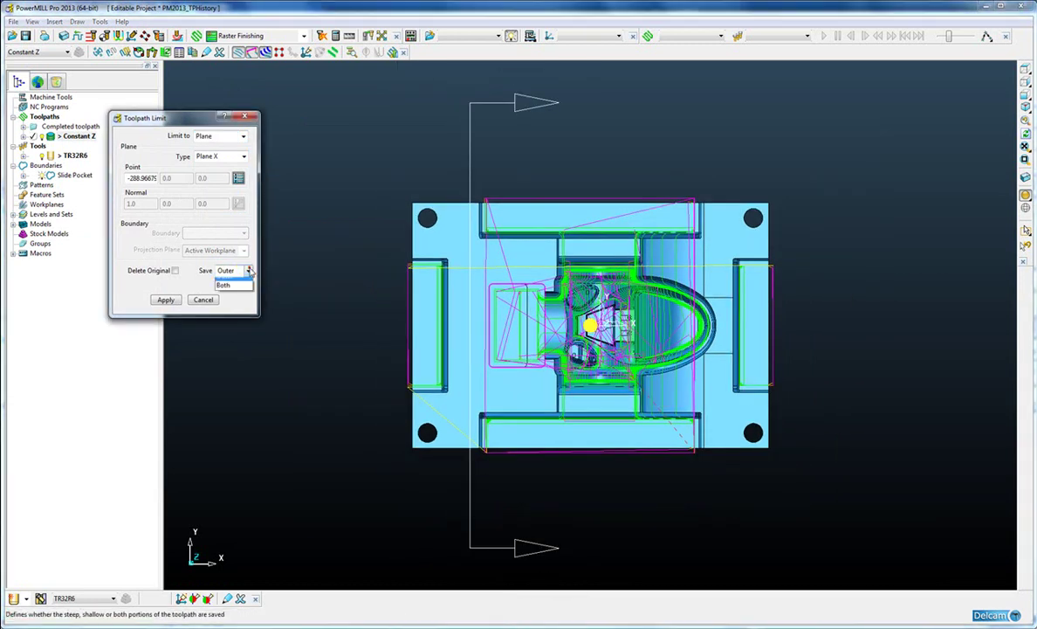
pyautogui.click(229, 278)
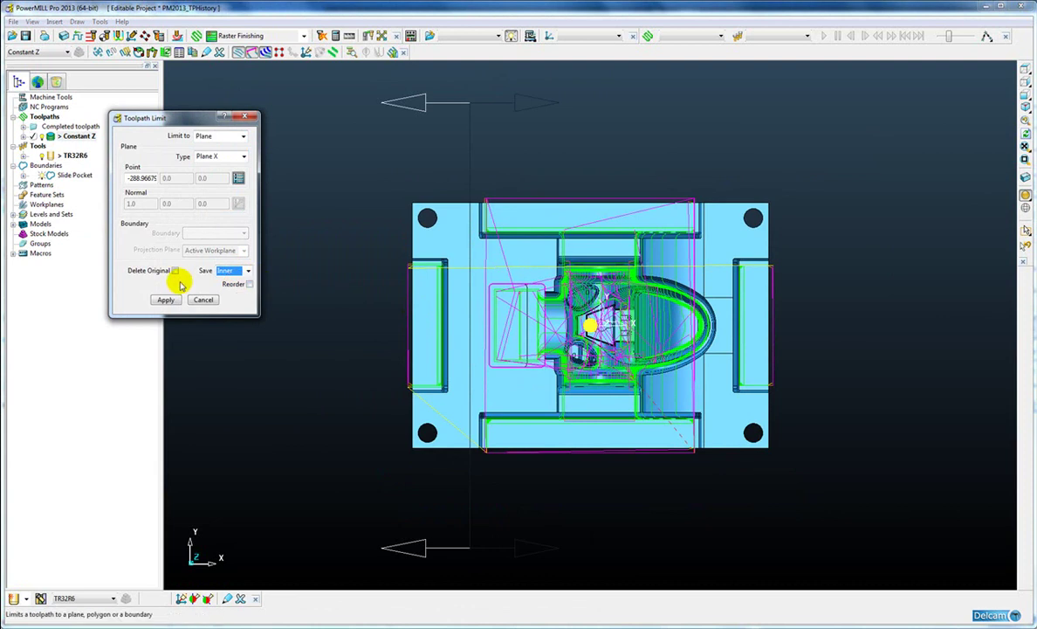
pyautogui.click(238, 272)
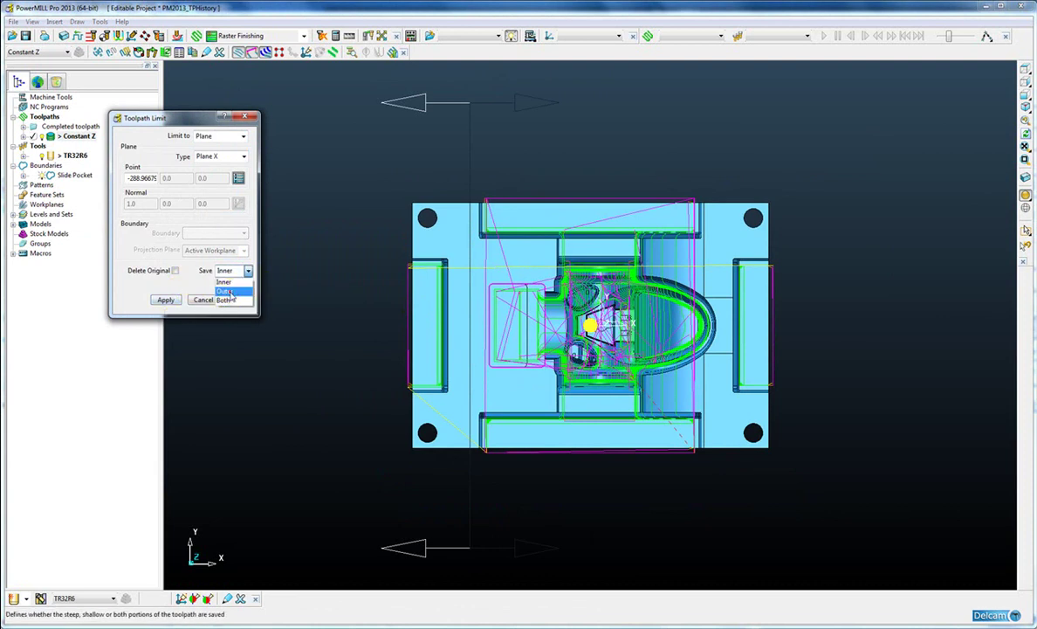
pyautogui.click(226, 292)
pyautogui.click(165, 300)
# Trim at the plate's right end (X 283.38), keeping the inner side, creating Constant Z_1_1.
pyautogui.scroll(-1, 496, 295)
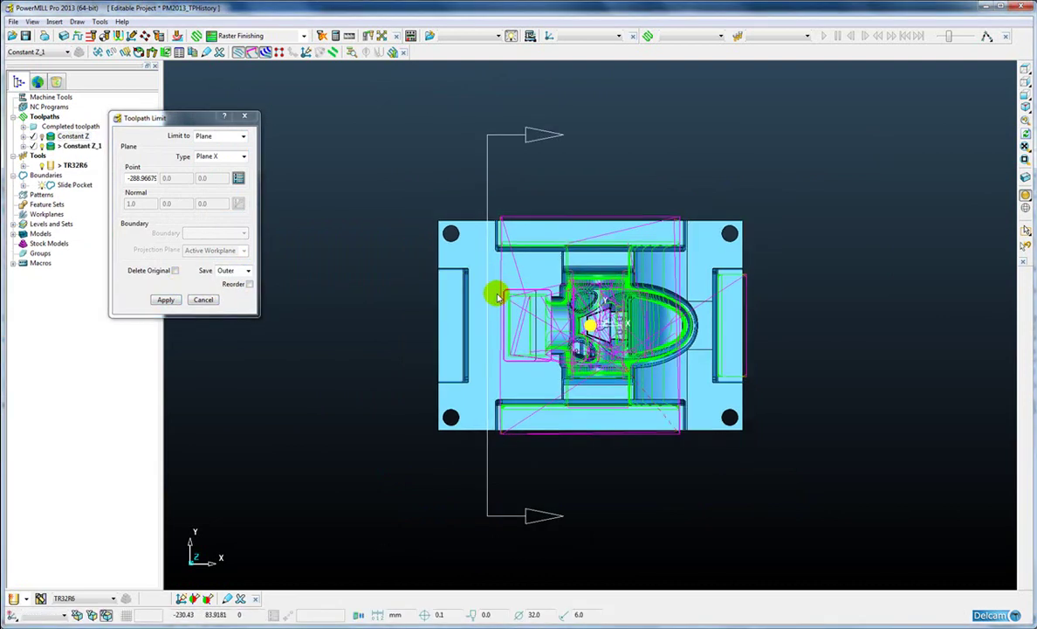
pyautogui.scroll(2, 727, 295)
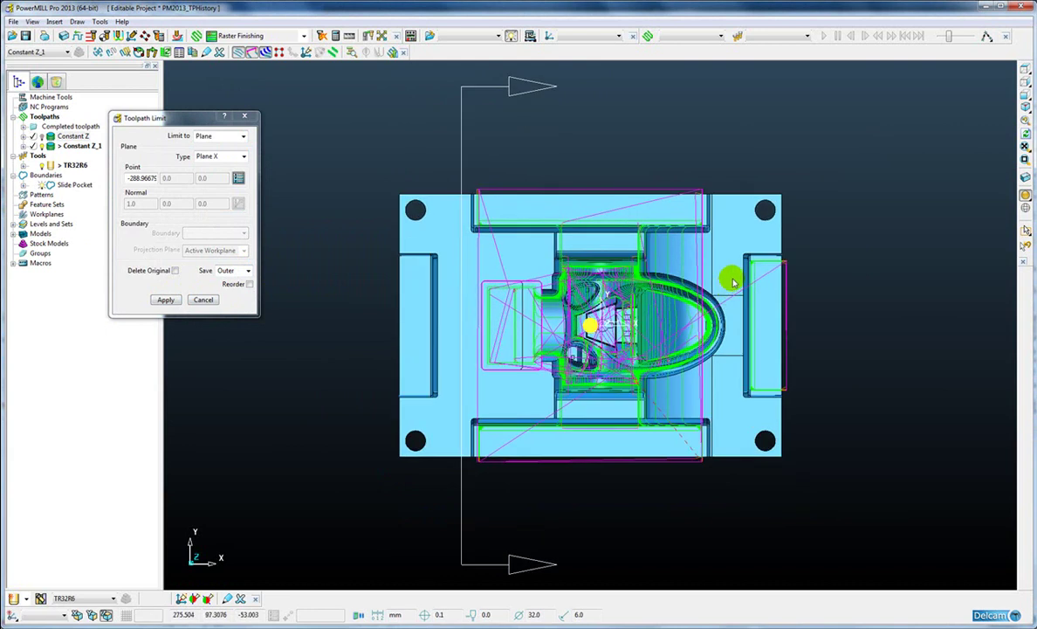
pyautogui.click(684, 294)
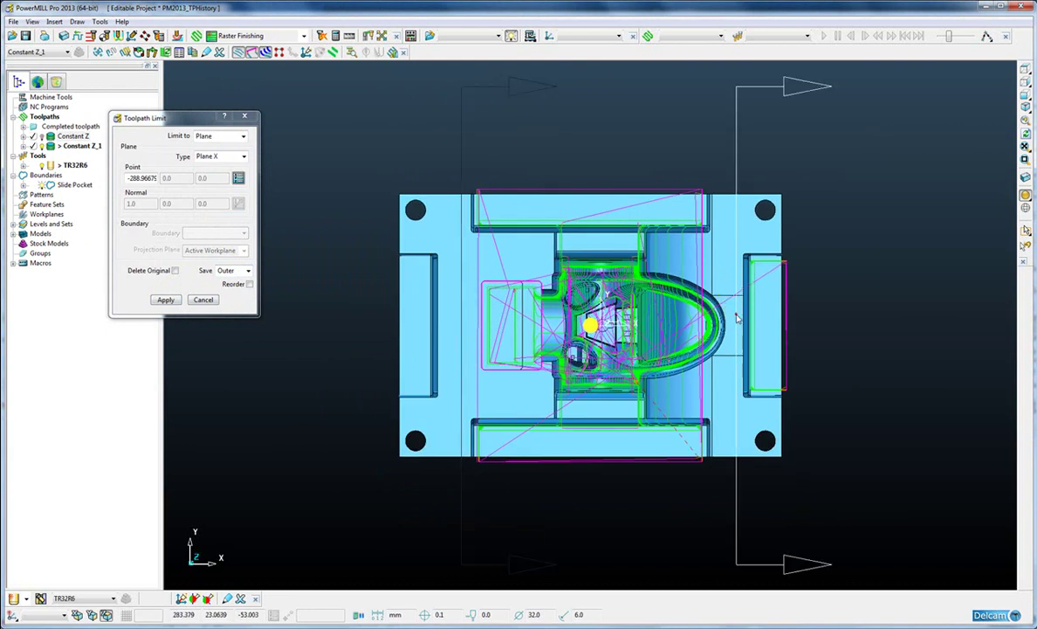
pyautogui.click(229, 271)
pyautogui.click(225, 280)
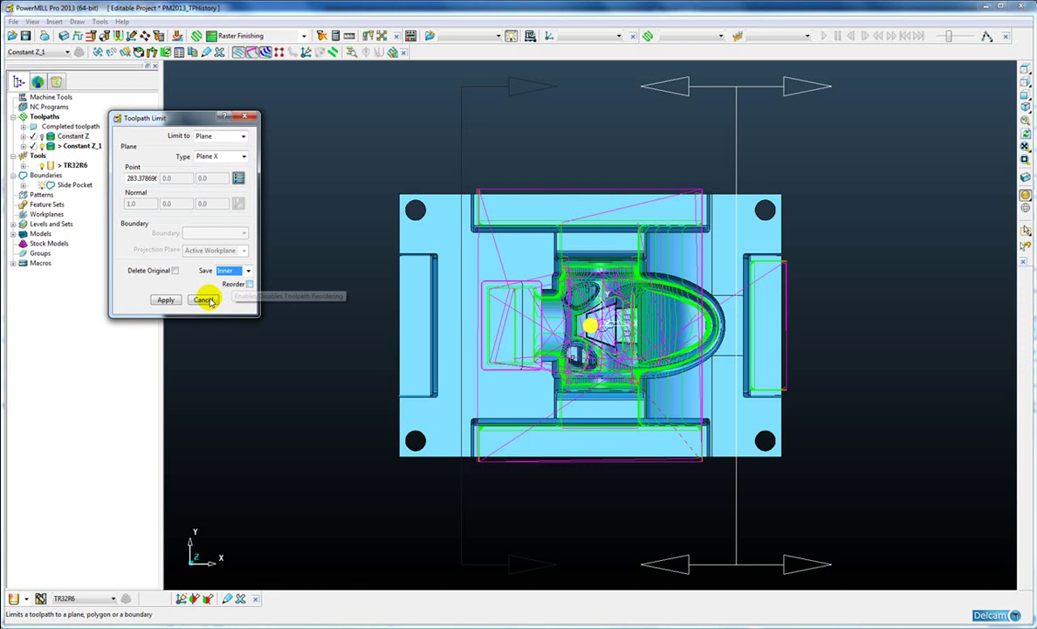
pyautogui.click(166, 297)
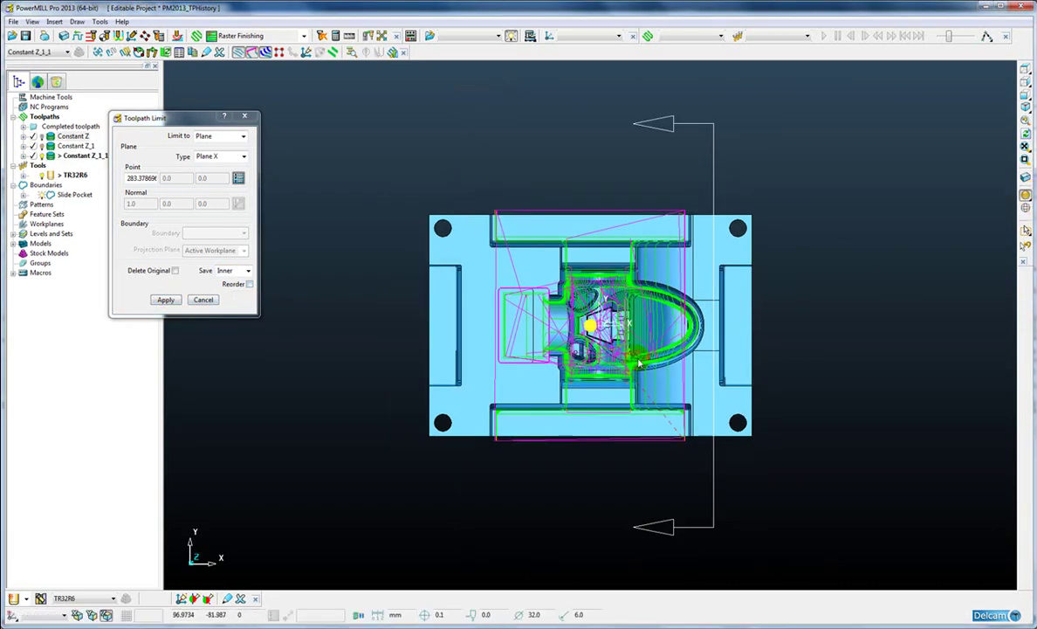
pyautogui.hotkey('ctrl', '1')
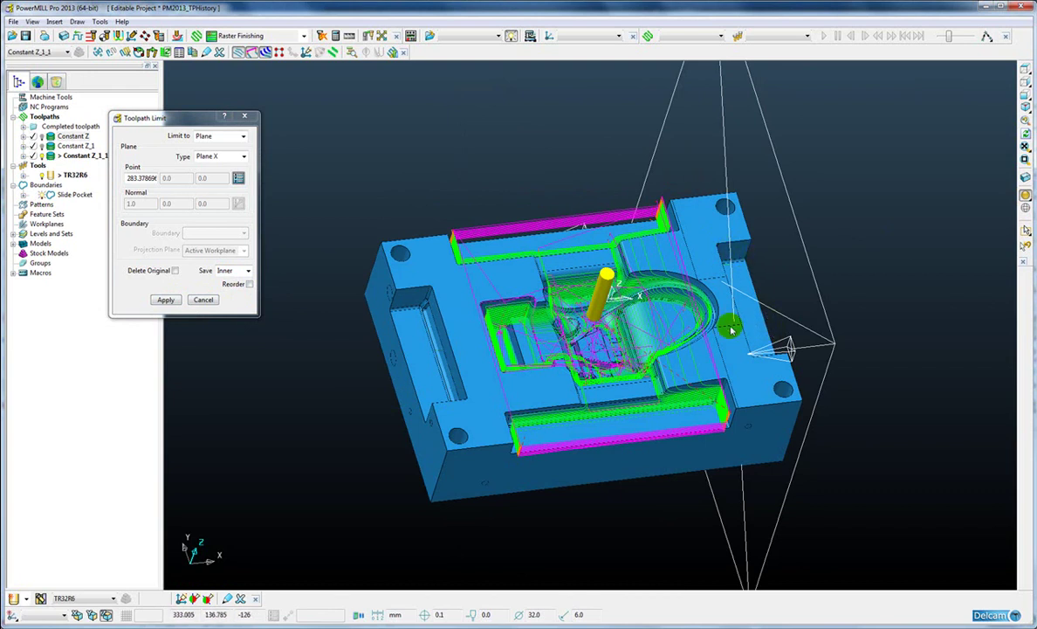
pyautogui.moveTo(741, 367)
pyautogui.mouseDown(button='middle')
pyautogui.moveTo(668, 396)
pyautogui.moveTo(577, 367)
pyautogui.moveTo(628, 365)
pyautogui.mouseUp(button='middle')
pyautogui.scroll(2, 567, 376)
pyautogui.scroll(1, 580, 341)
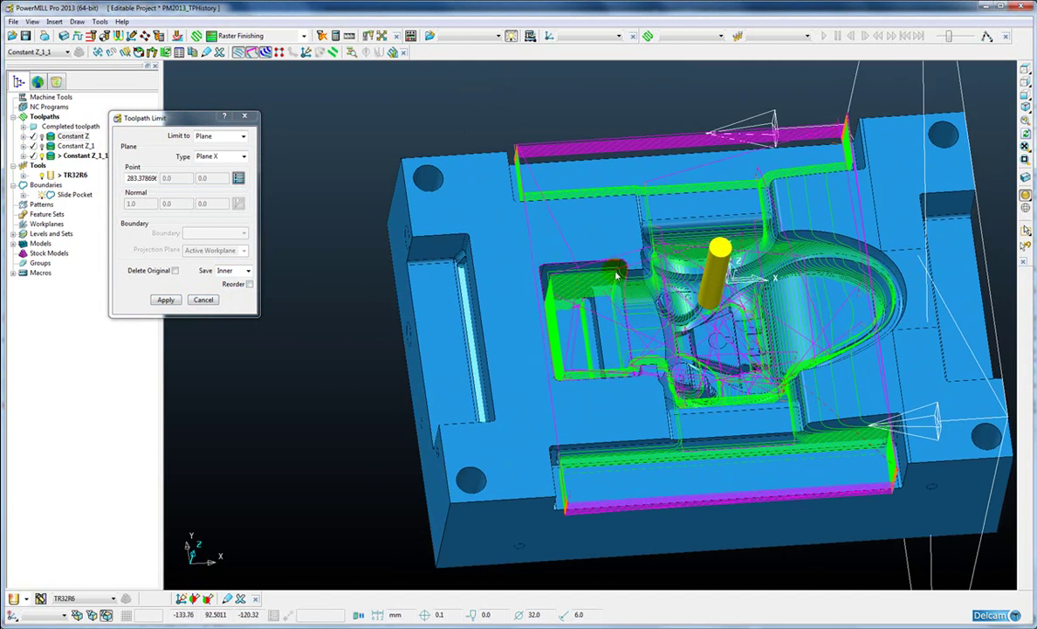
pyautogui.moveTo(608, 272); pyautogui.dragTo(426, 287, button='middle')
pyautogui.scroll(-3, 611, 289)
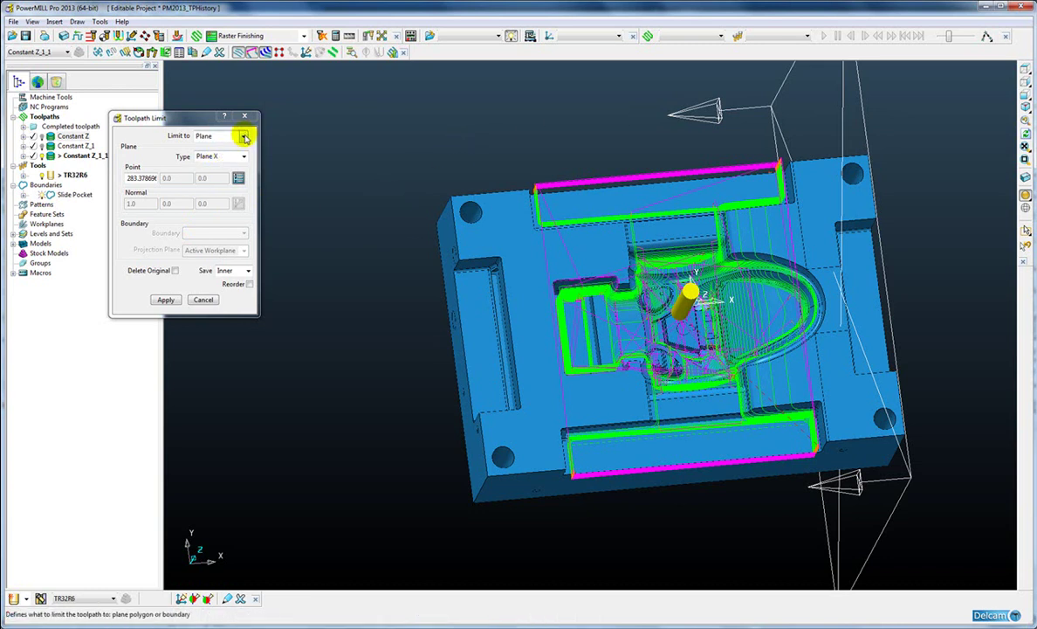
# Limit the toolpath to outside the Slide Pocket boundary, creating Constant Z_1_1_1, then close Toolpath Limit.
pyautogui.click(243, 137)
pyautogui.click(228, 166)
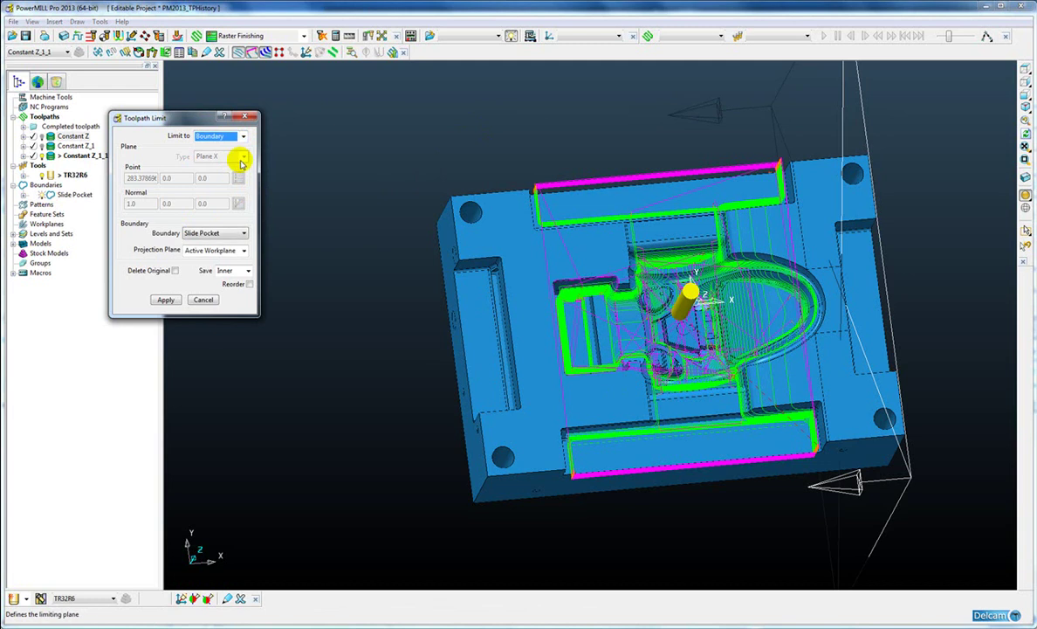
pyautogui.click(46, 195)
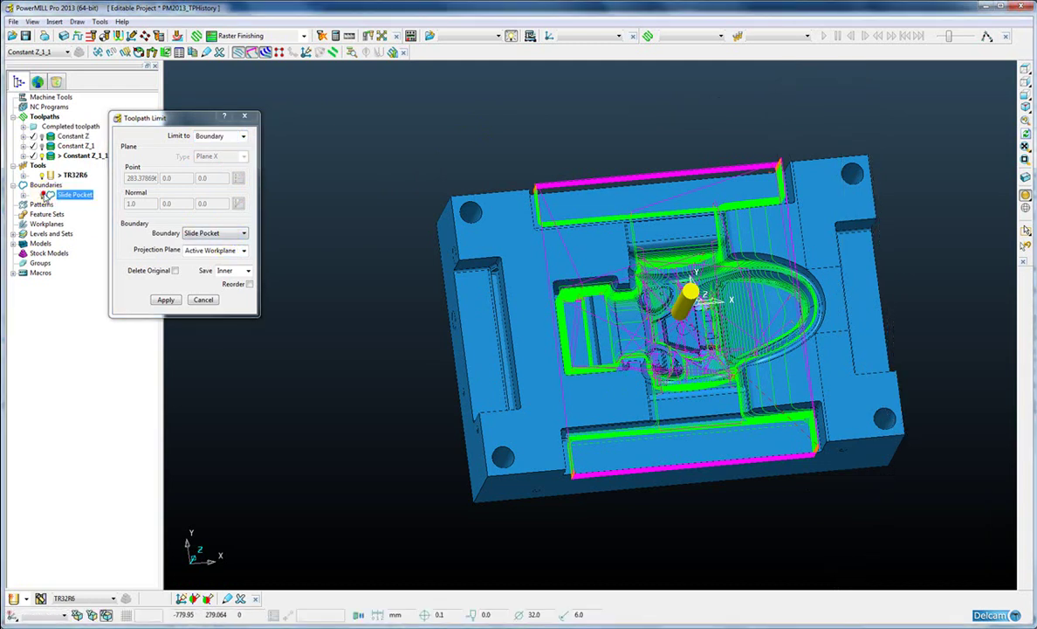
pyautogui.click(248, 271)
pyautogui.click(236, 282)
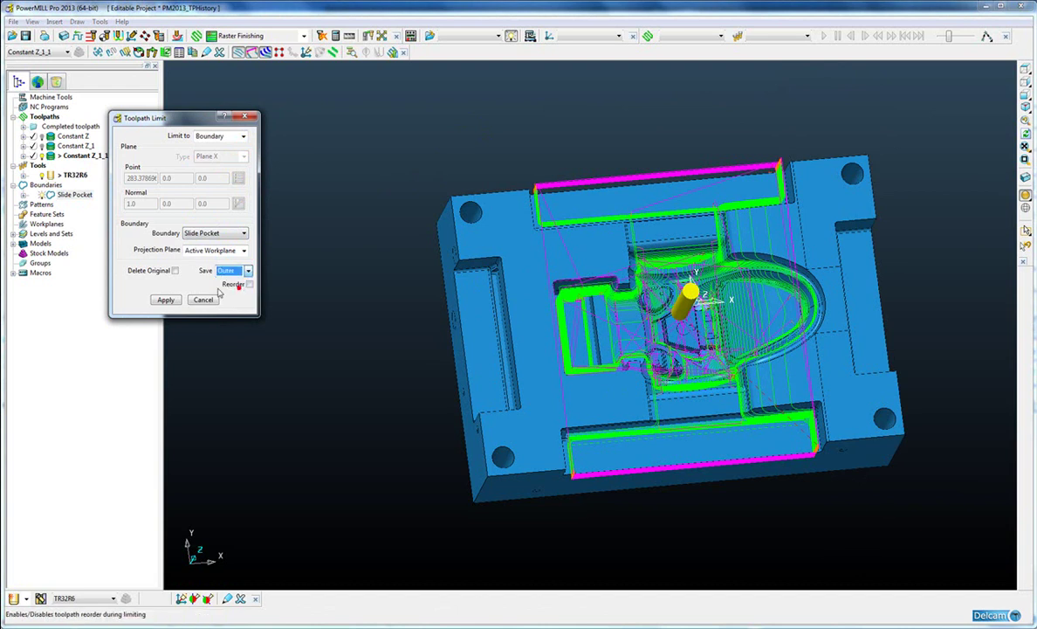
pyautogui.click(176, 301)
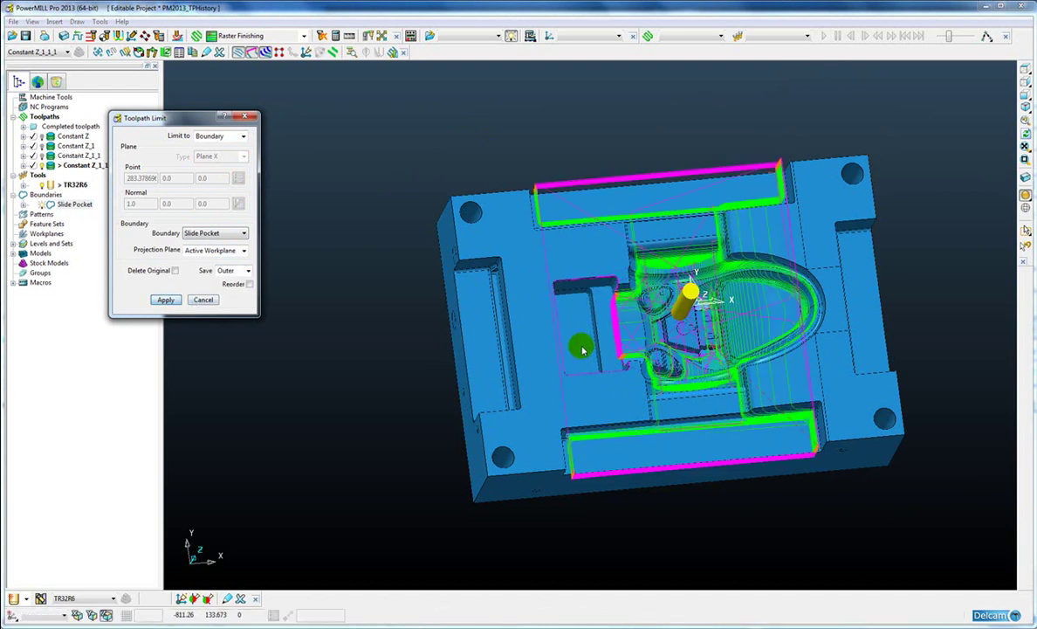
pyautogui.scroll(3, 636, 362)
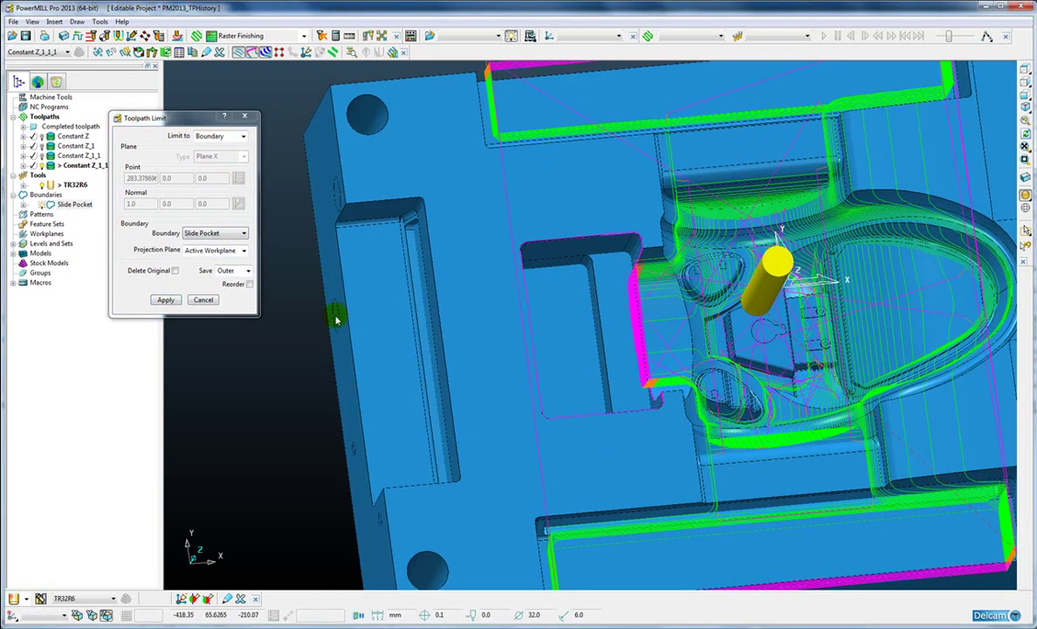
pyautogui.click(205, 300)
pyautogui.scroll(-5, 599, 327)
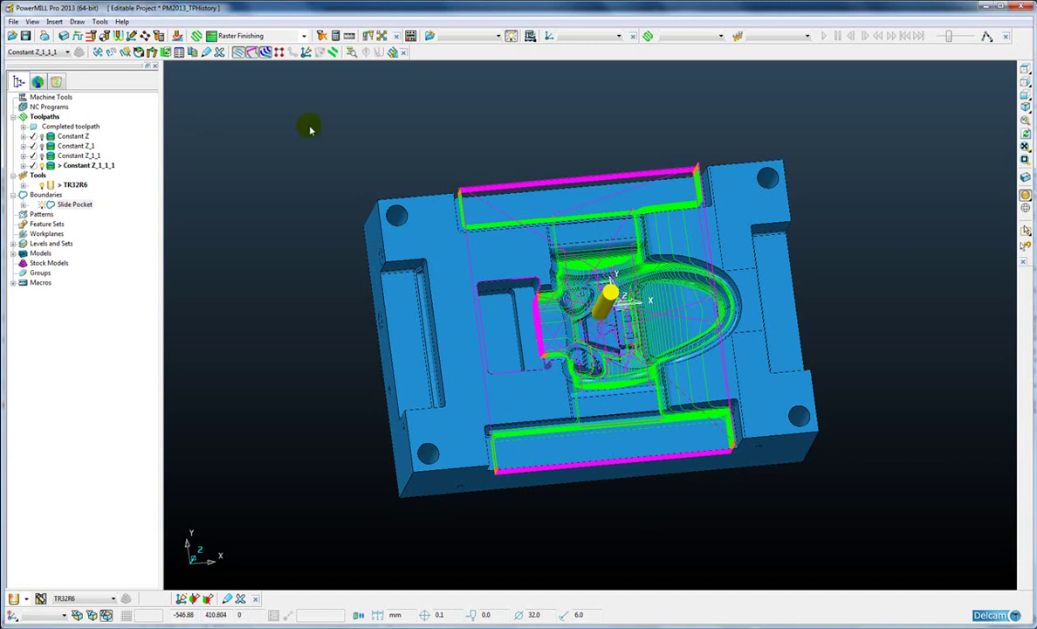
# Open Constant Z_1_1_1's Toolpath Editing History and view the original and Delete selected entries.
pyautogui.rightClick(101, 167)
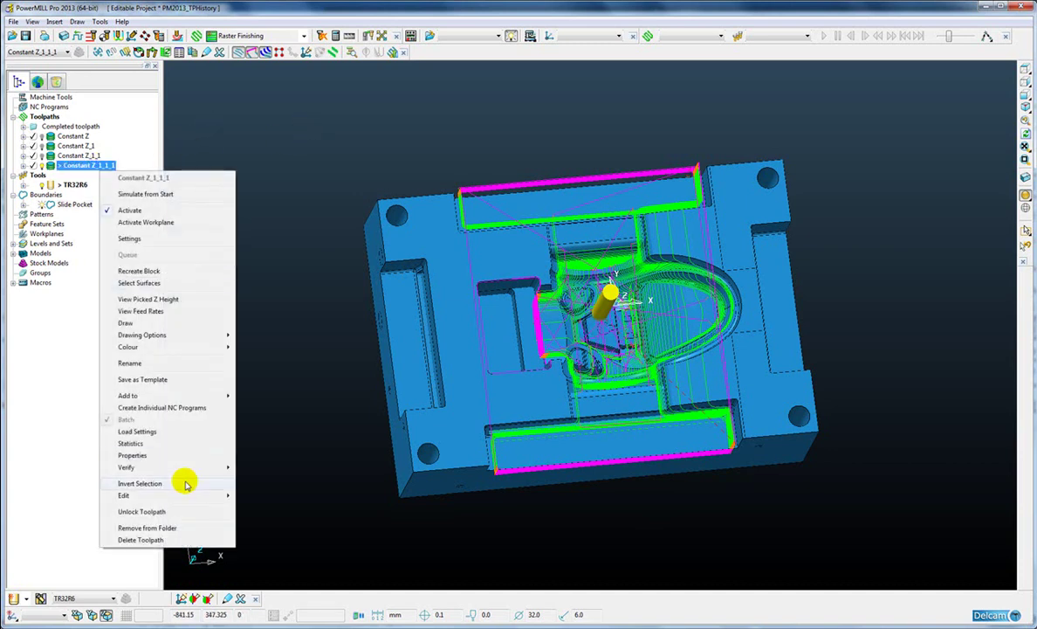
pyautogui.moveTo(181, 502)
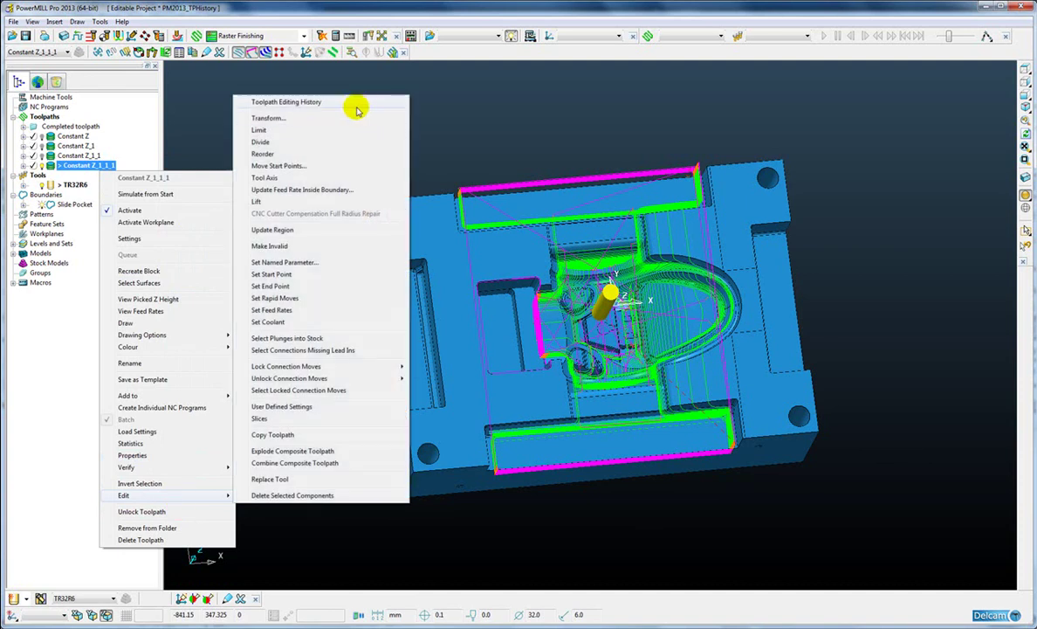
pyautogui.click(322, 102)
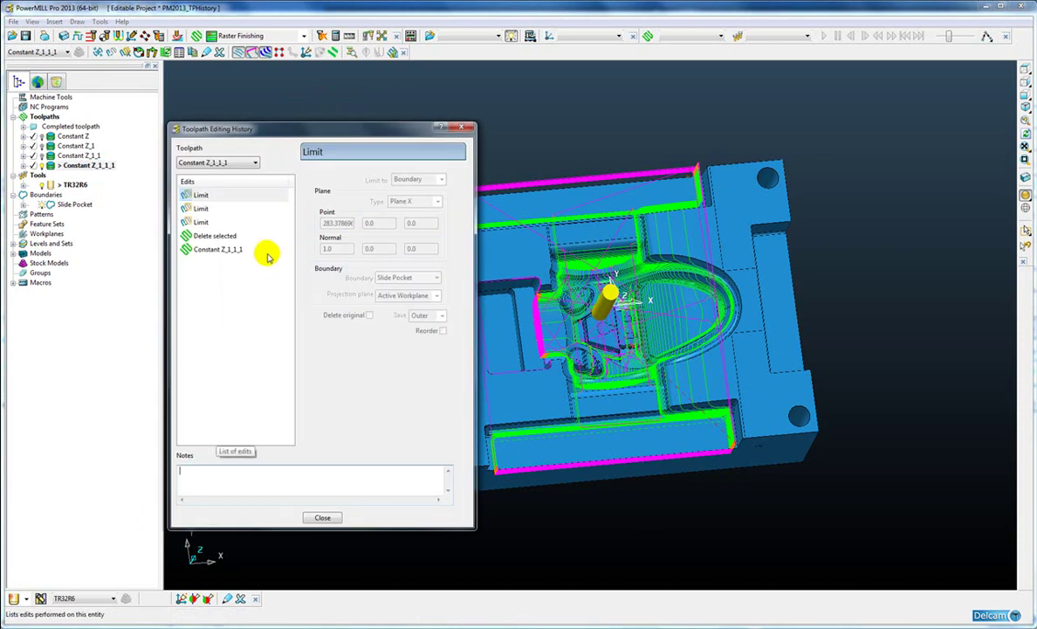
pyautogui.click(213, 253)
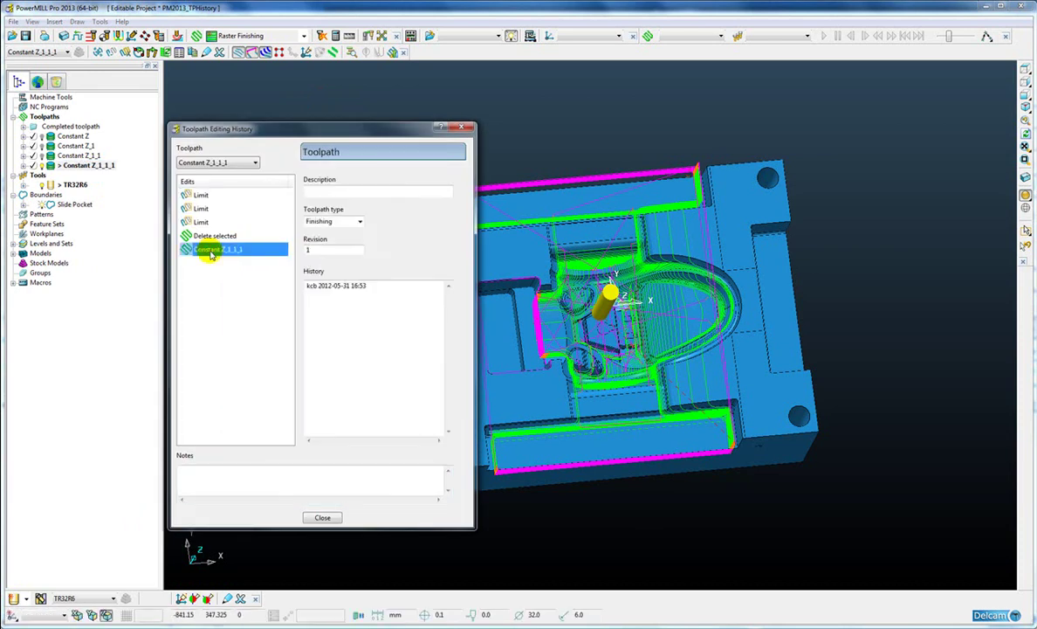
pyautogui.click(206, 234)
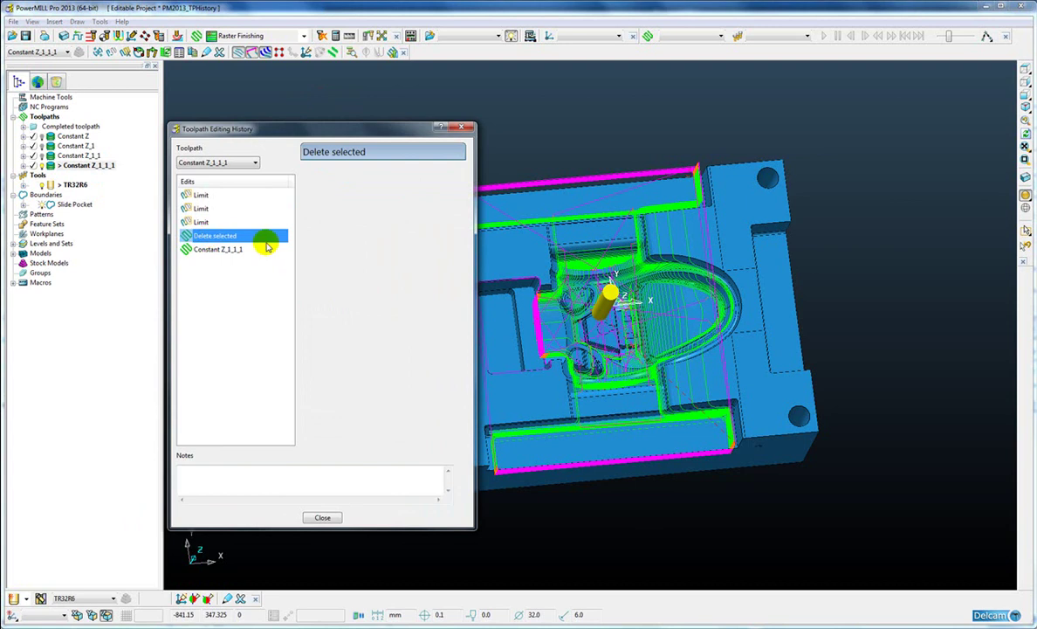
# Review the three Limit edits from a top view, then select Delete selected for a note.
pyautogui.moveTo(703, 328); pyautogui.dragTo(868, 324, button='middle')
pyautogui.hotkey('ctrl', '5')
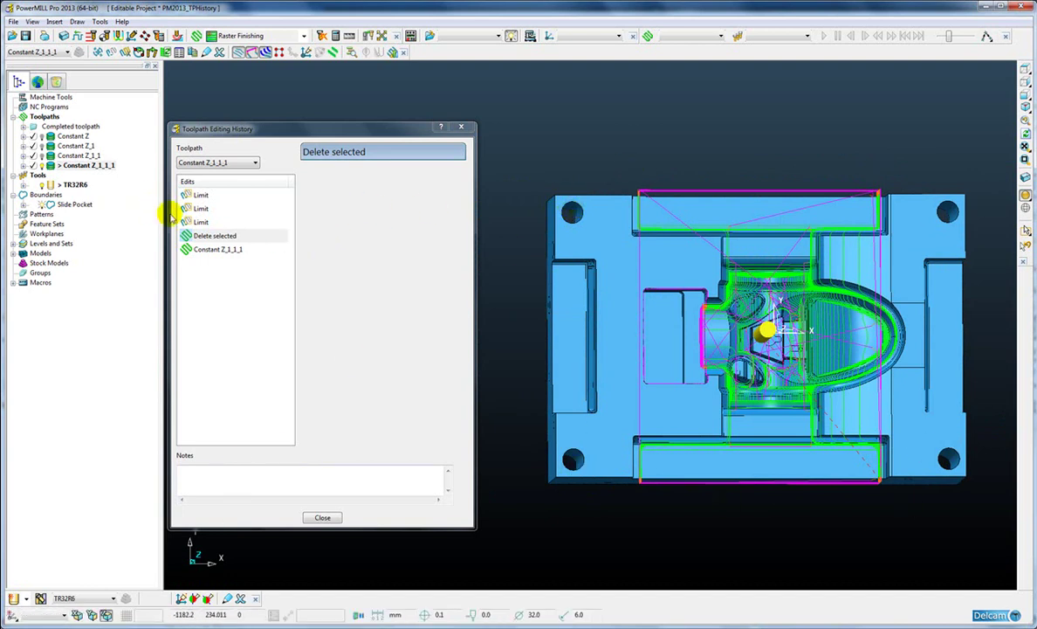
pyautogui.click(194, 222)
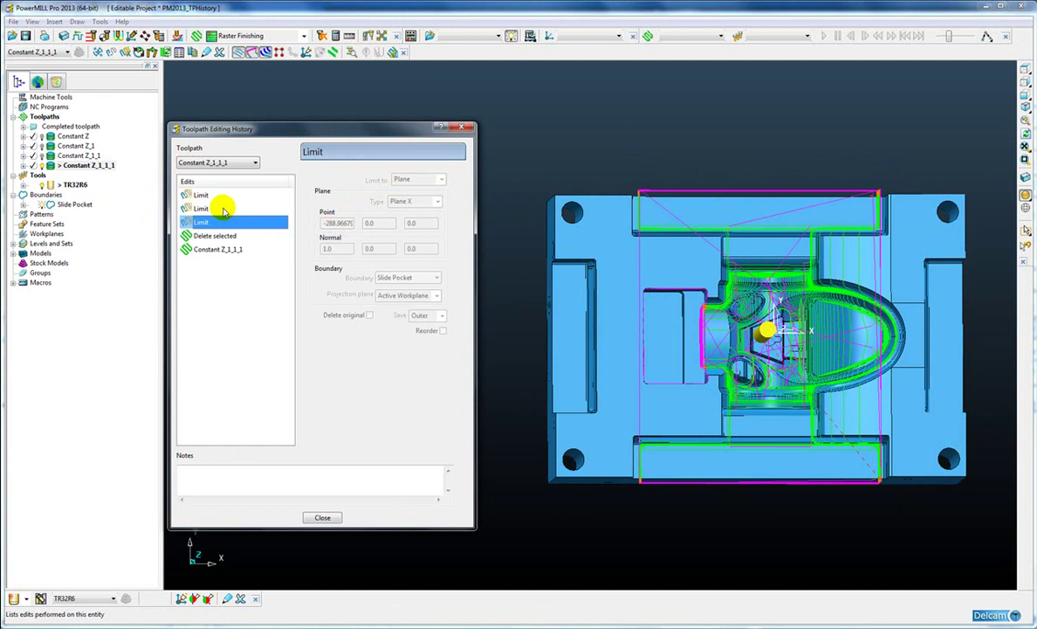
pyautogui.click(189, 210)
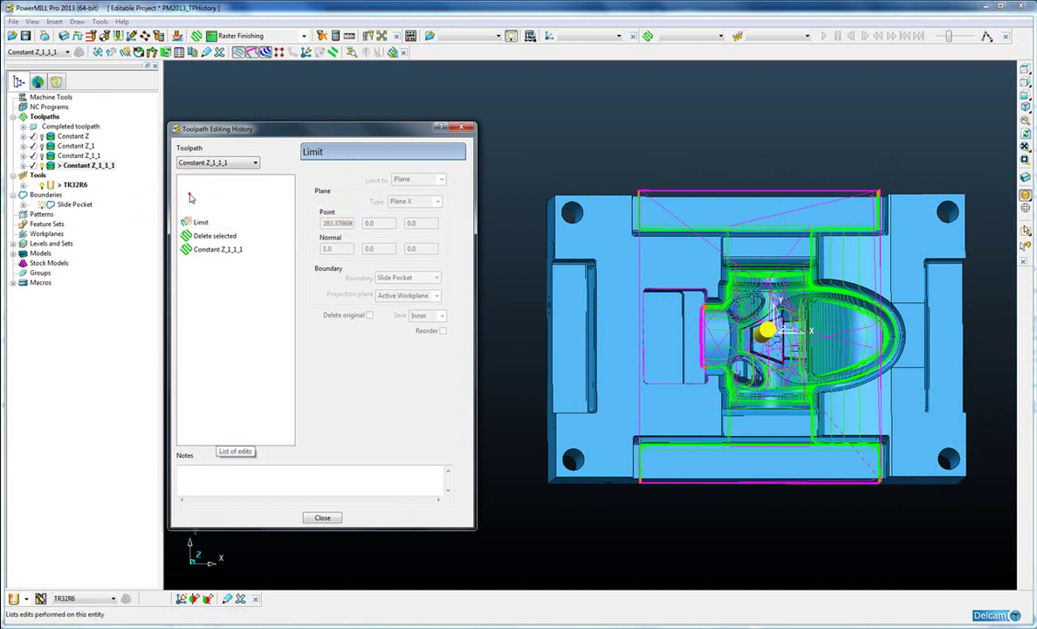
pyautogui.click(194, 194)
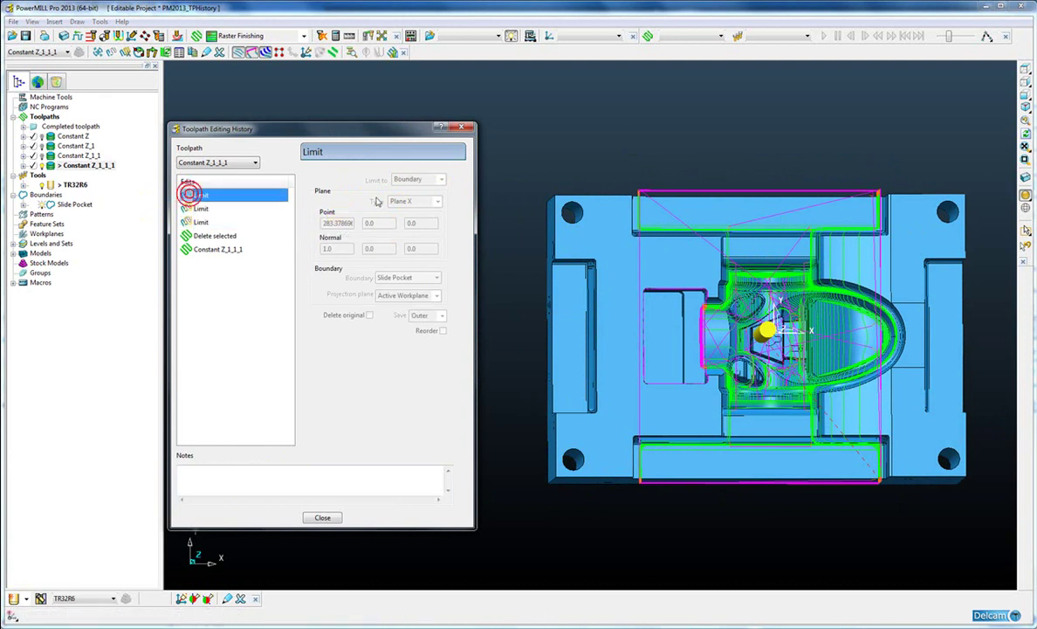
pyautogui.click(207, 235)
pyautogui.click(247, 473)
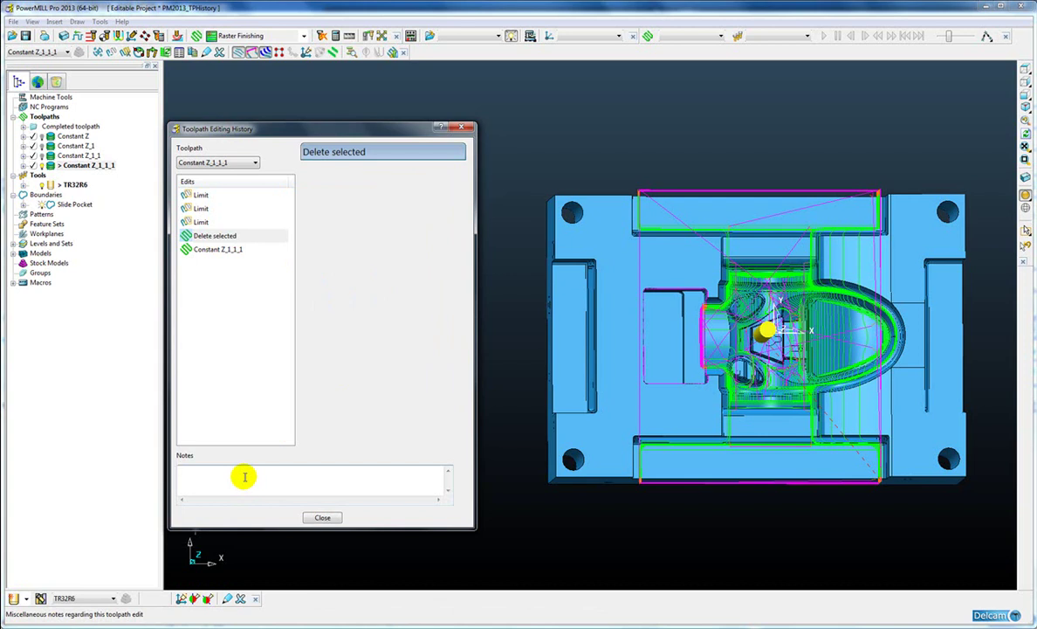
# Note 'Deleted toolpath segments that machinede guide pin holes' on the Delete selected edit.
pyautogui.write('Delet')
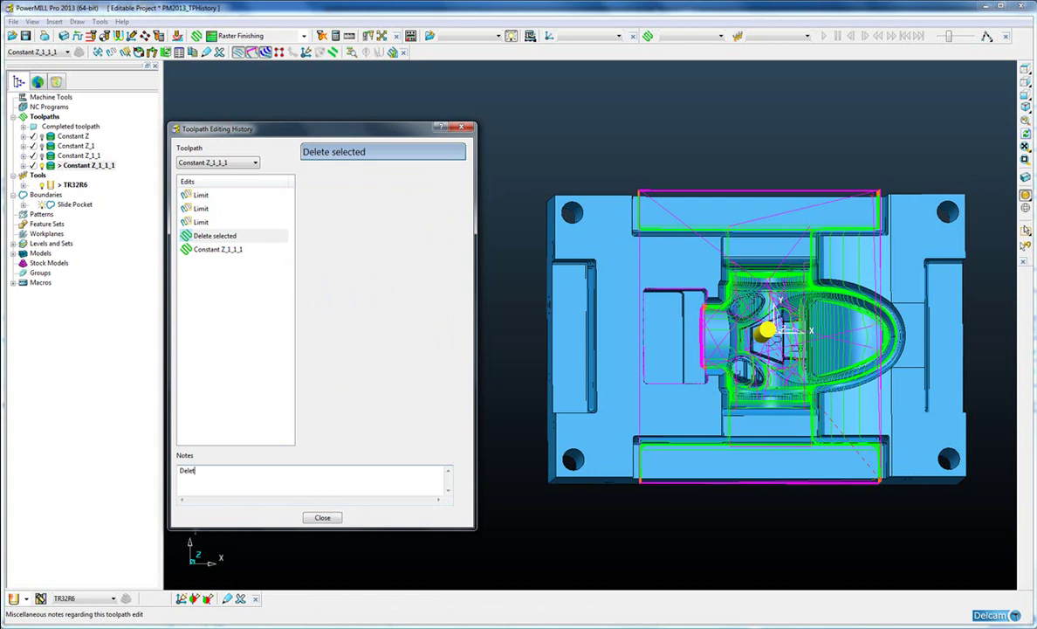
pyautogui.write('ed toolpath')
pyautogui.write(' segment')
pyautogui.write('s that machined')
pyautogui.write('e gu')
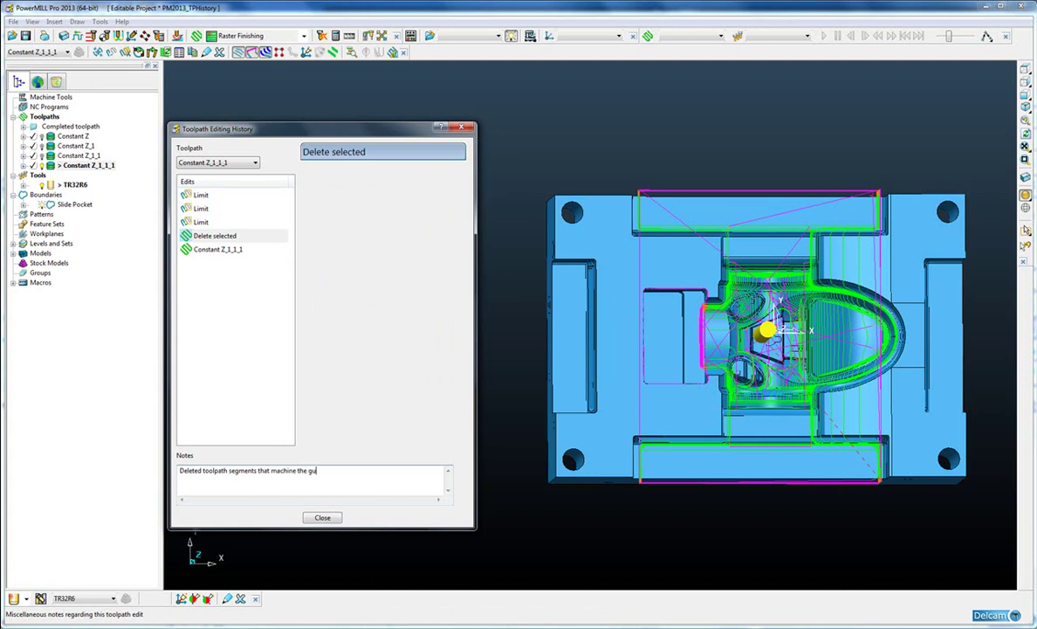
pyautogui.write('ide pin holes')
# Step through the third, second and first Limit edits and back to view their settings.
pyautogui.click(206, 223)
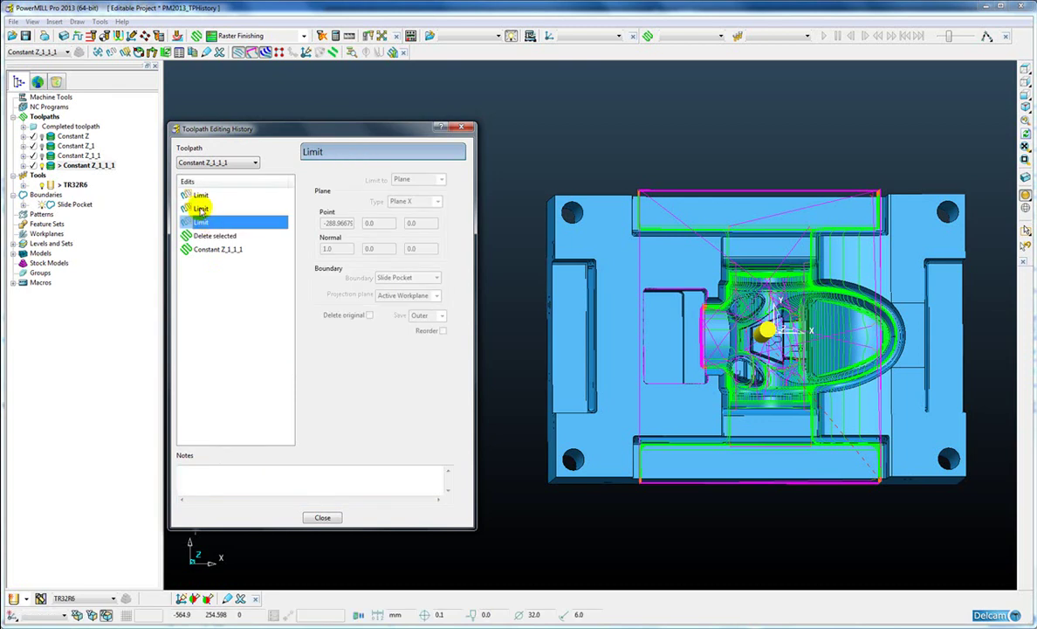
pyautogui.click(201, 209)
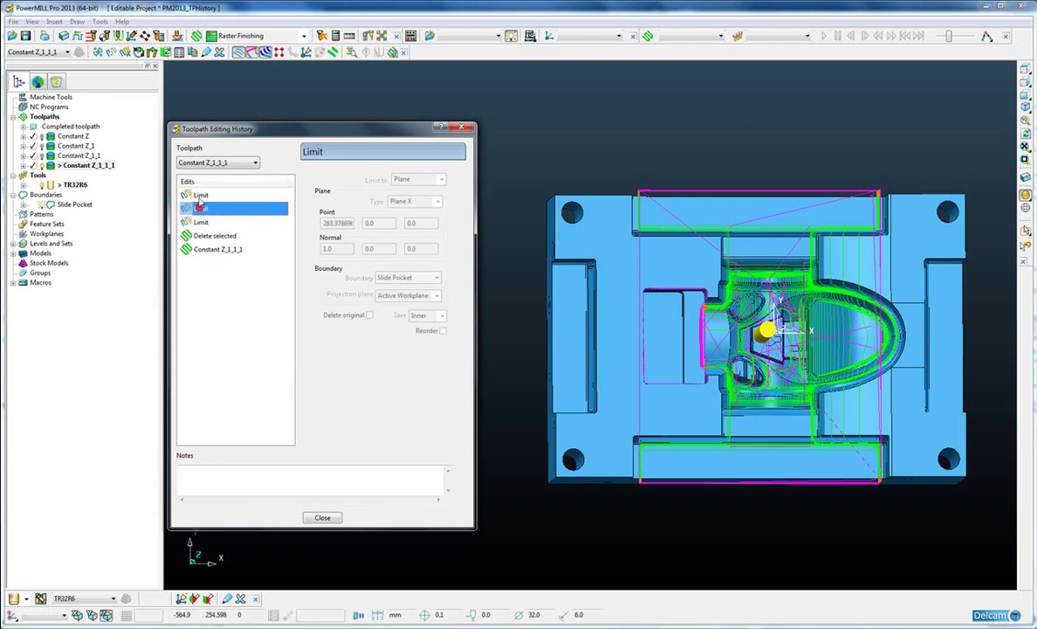
pyautogui.click(201, 198)
pyautogui.click(201, 208)
pyautogui.click(201, 223)
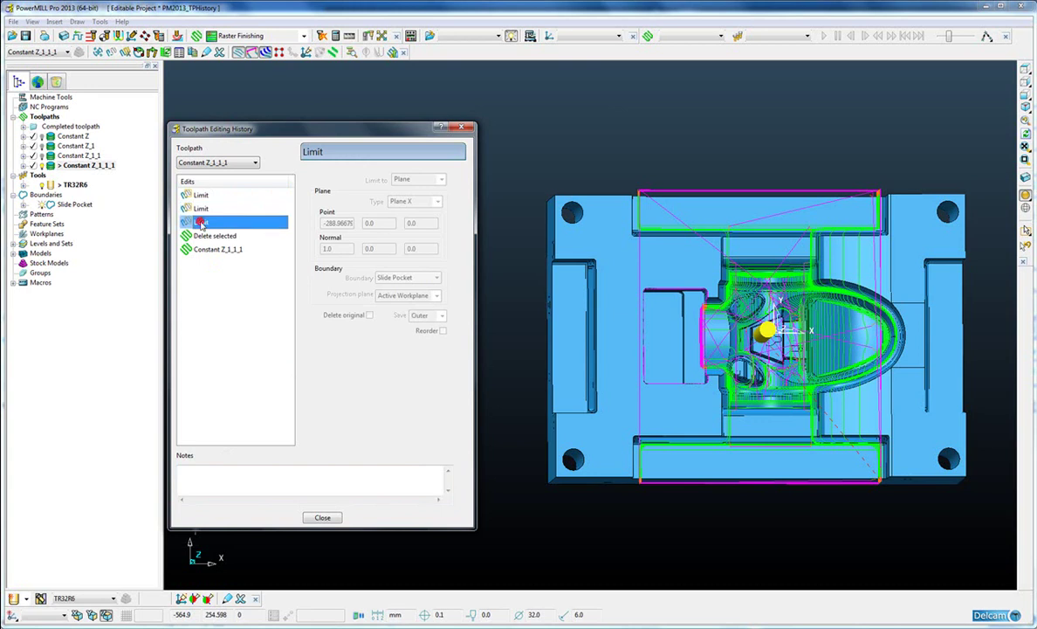